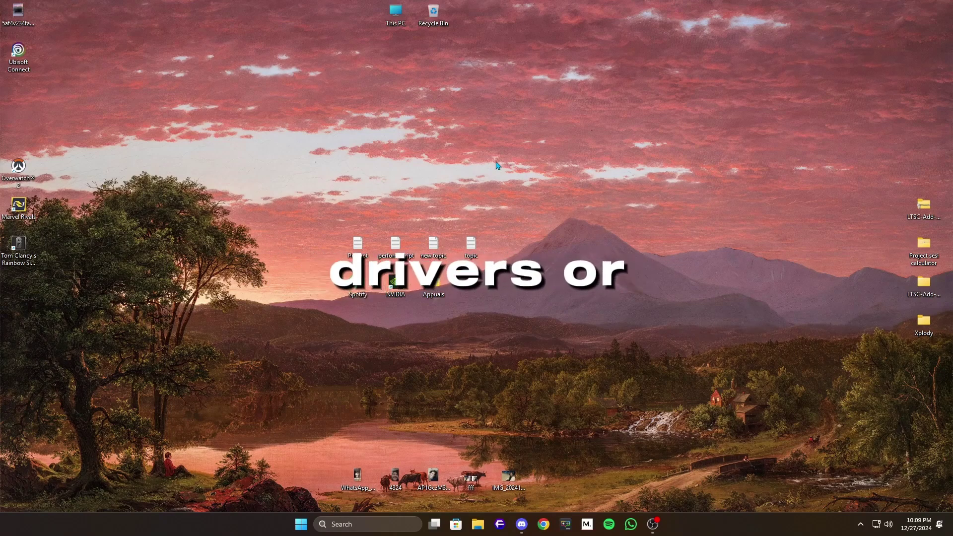
- Uncheck Show desktop icons in the desktop's View menu
right_click(498, 166)
mouse_move(529, 174)
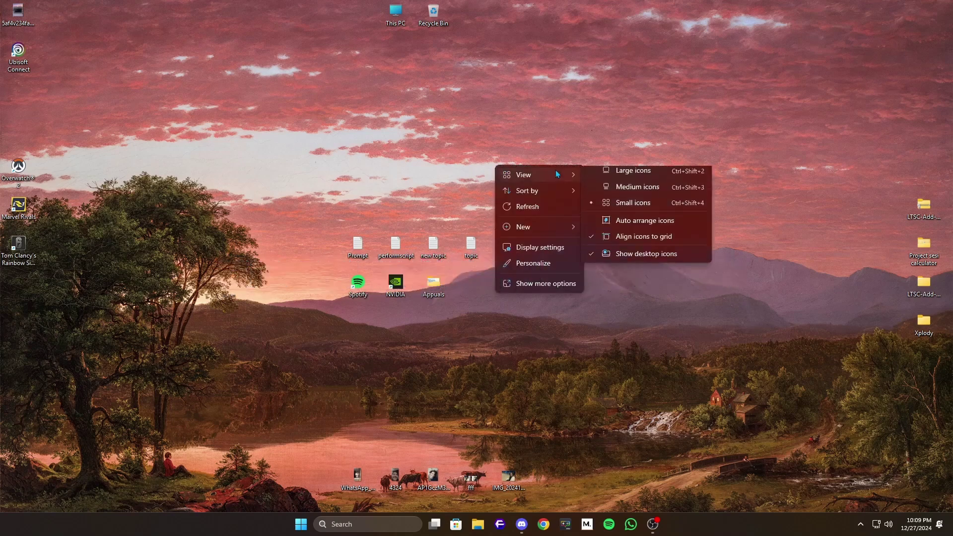
click(629, 257)
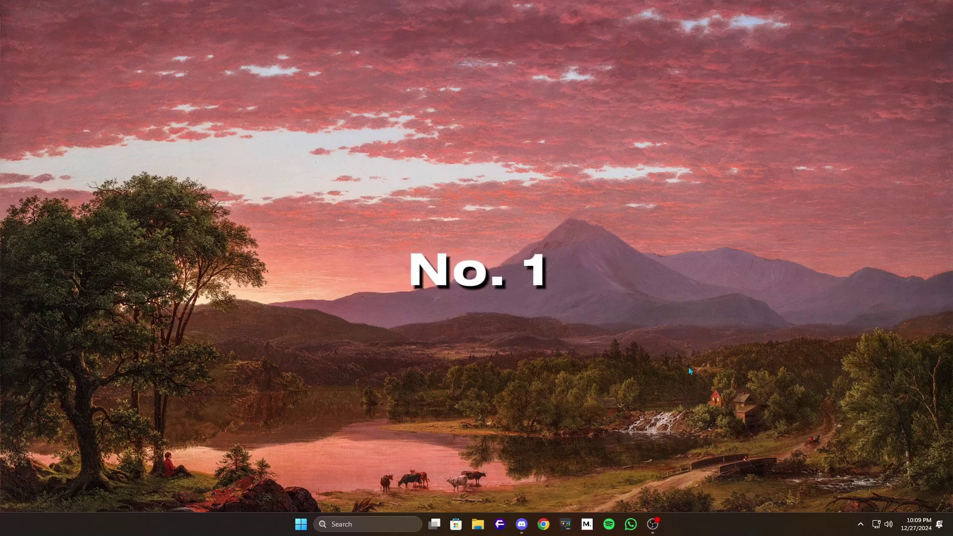
- Make sure Discord's in-game overlay is off under User Settings > Game Overlay, then close Discord
click(522, 524)
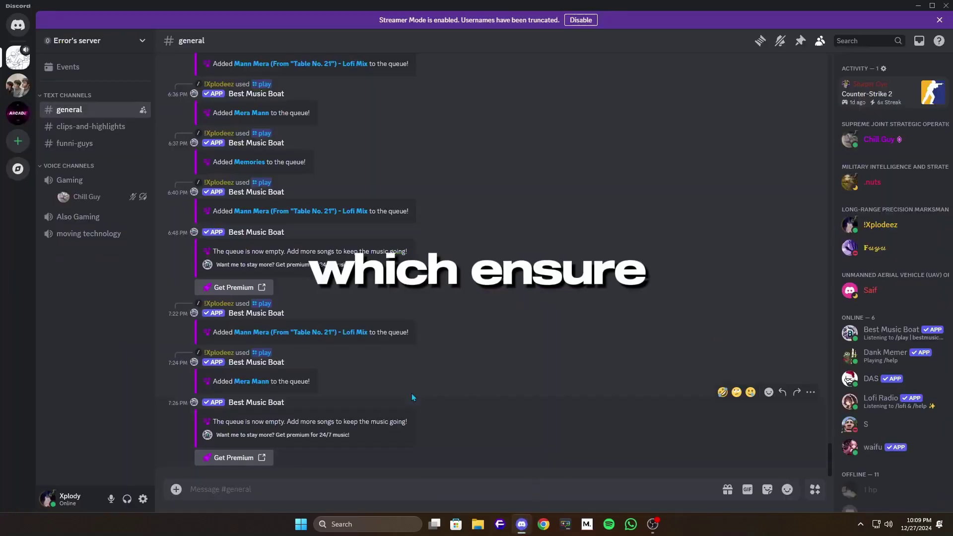
click(143, 499)
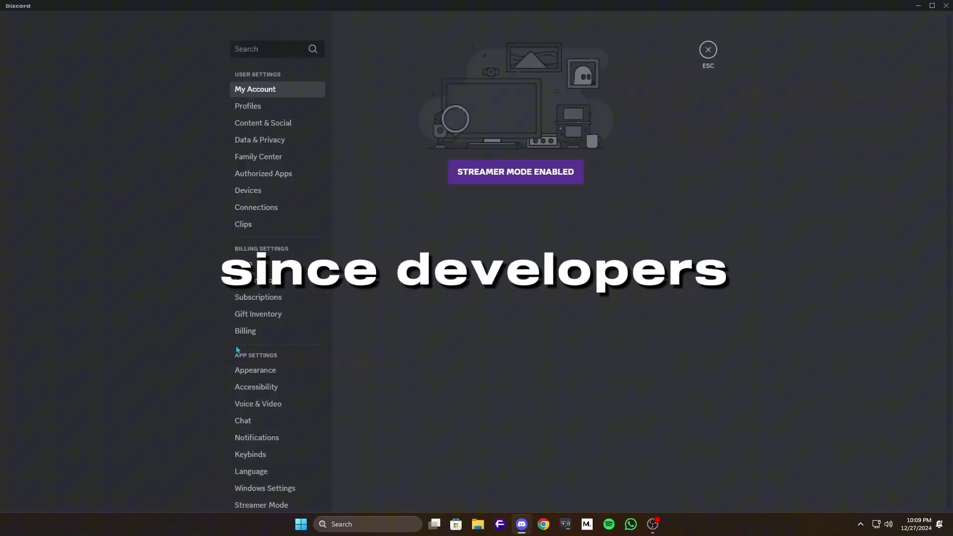
scroll(256, 362, down, 3)
scroll(290, 372, down, 2)
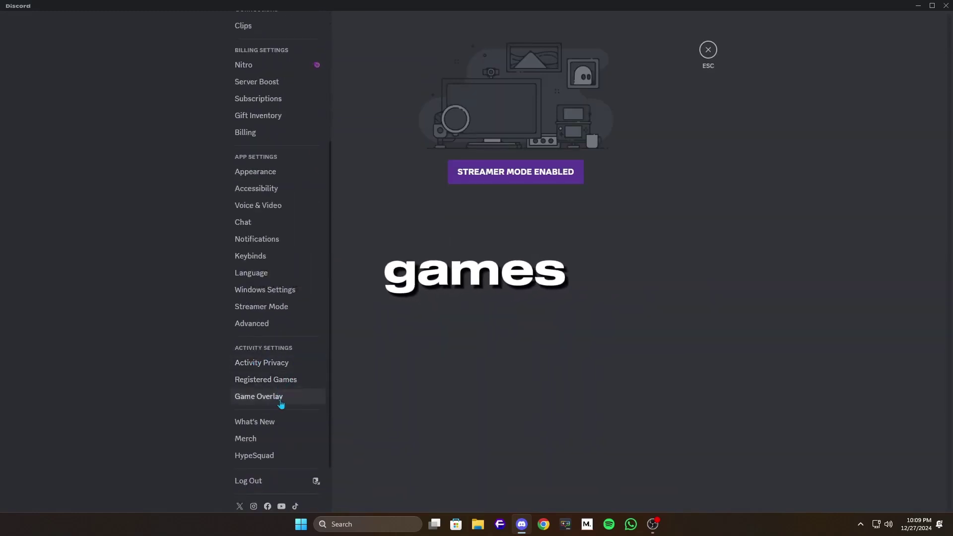
click(258, 398)
scroll(297, 373, down, 2)
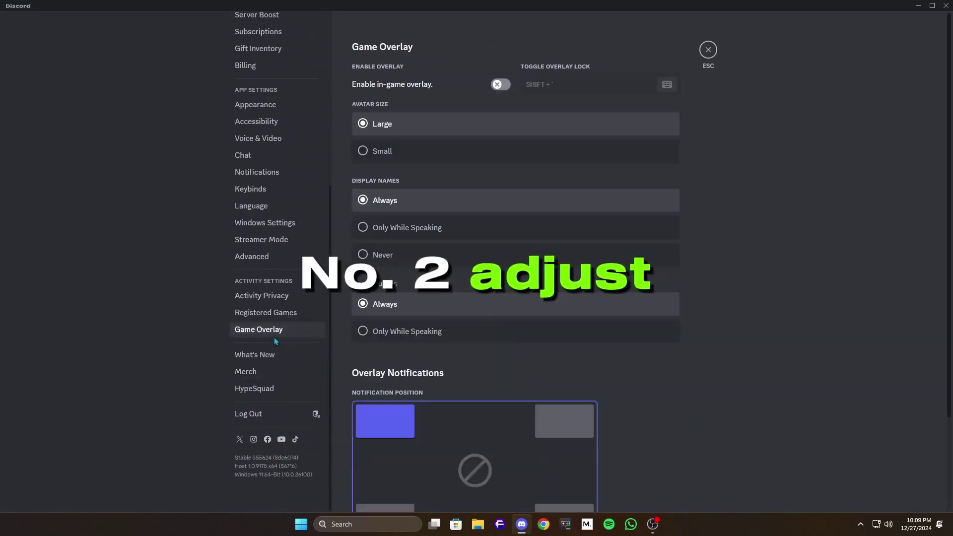
click(946, 11)
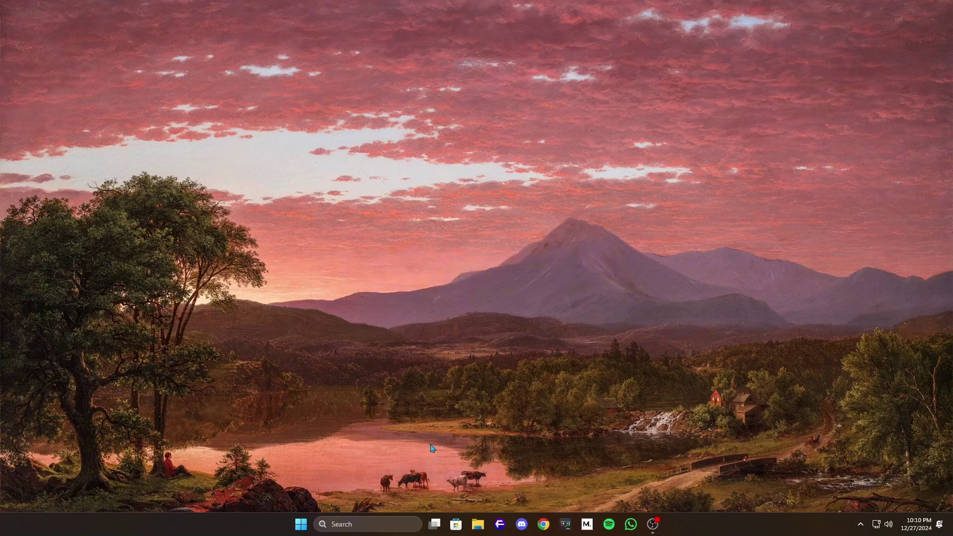
- Launch Steam and open Marvel Rivals' Properties at the Installed Files page
key(super)
text(spotify)
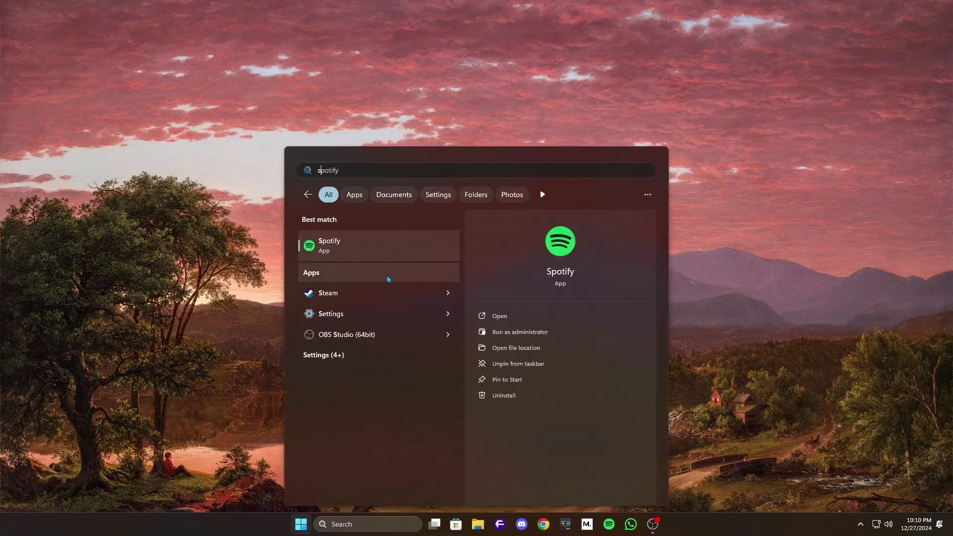
text(team)
click(353, 240)
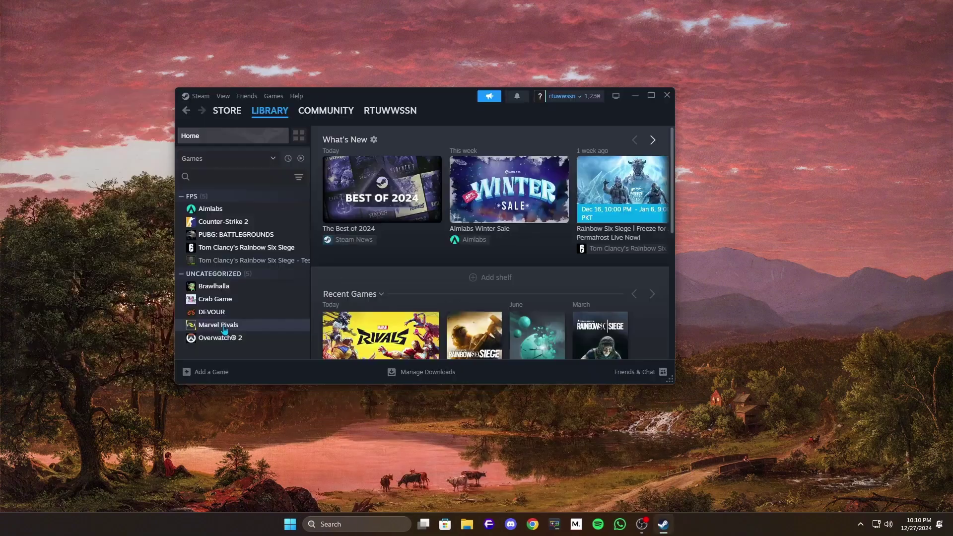
right_click(225, 331)
mouse_move(253, 299)
click(279, 316)
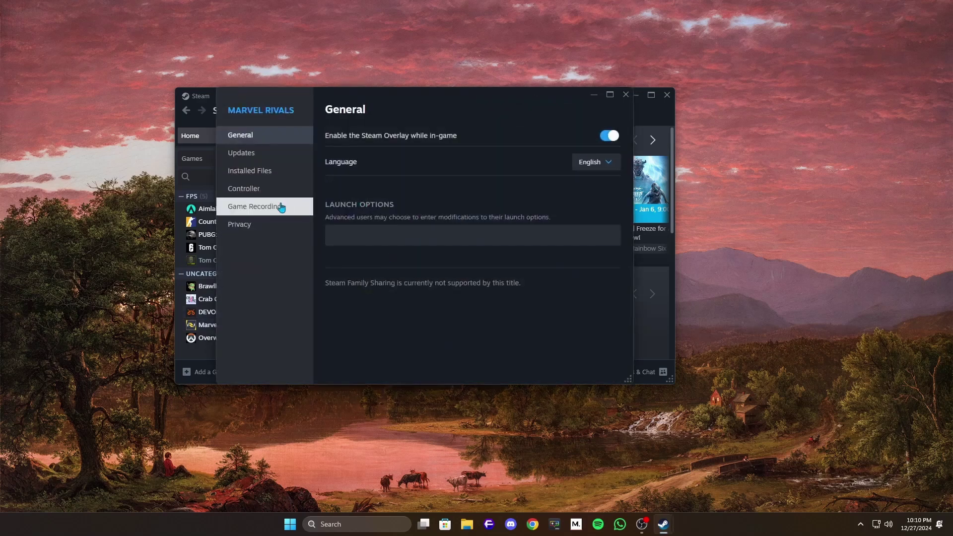
click(277, 174)
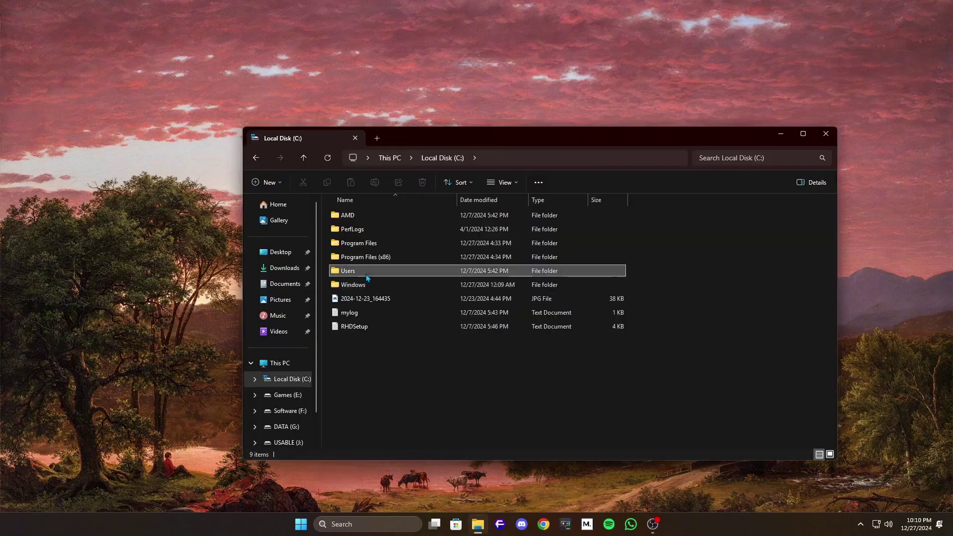
- Delete the Crashes folder in AppData\Local\Marvel\Saved, then close File Explorer
double_click(366, 273)
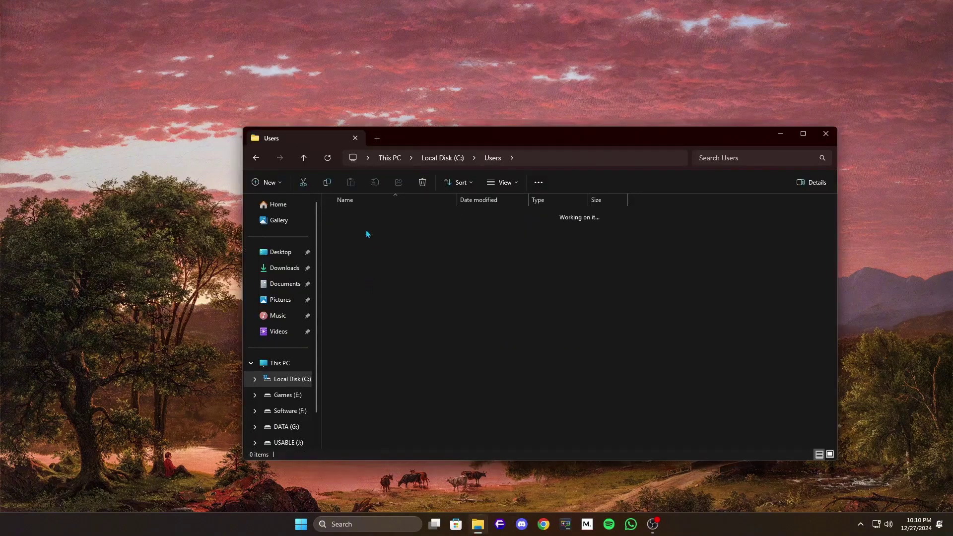
click(584, 158)
text(C:\Users\Xplody\)
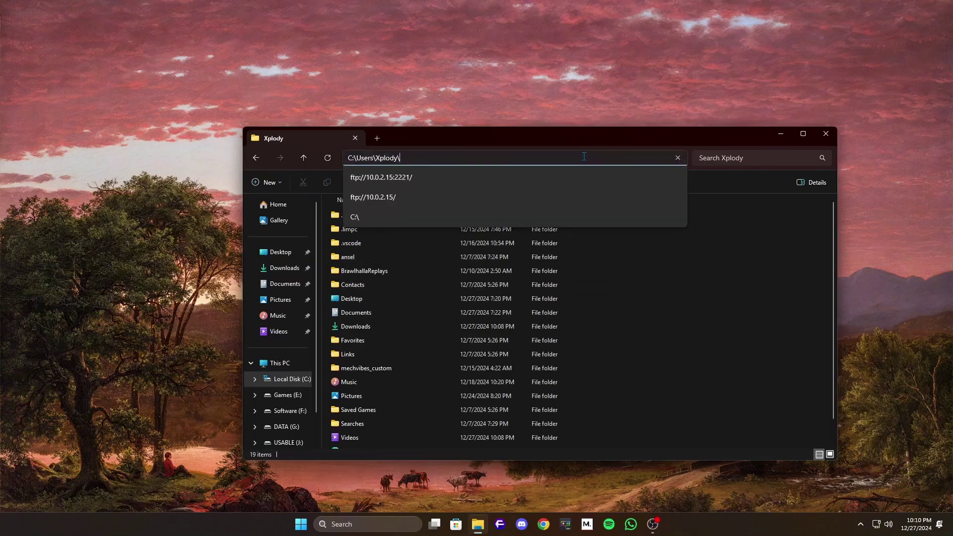
text(appdata)
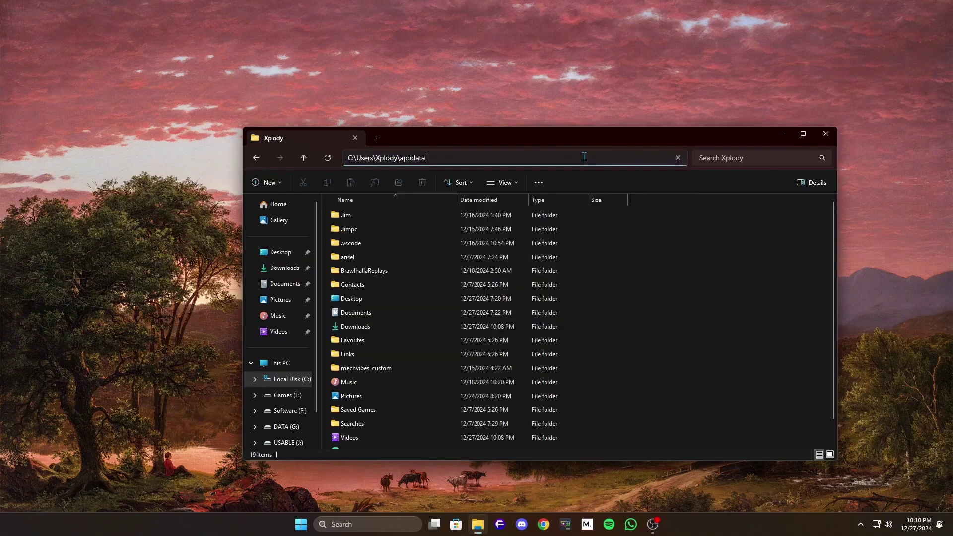
key(Return)
double_click(376, 218)
scroll(377, 258, down, 5)
double_click(373, 256)
right_click(359, 246)
click(464, 257)
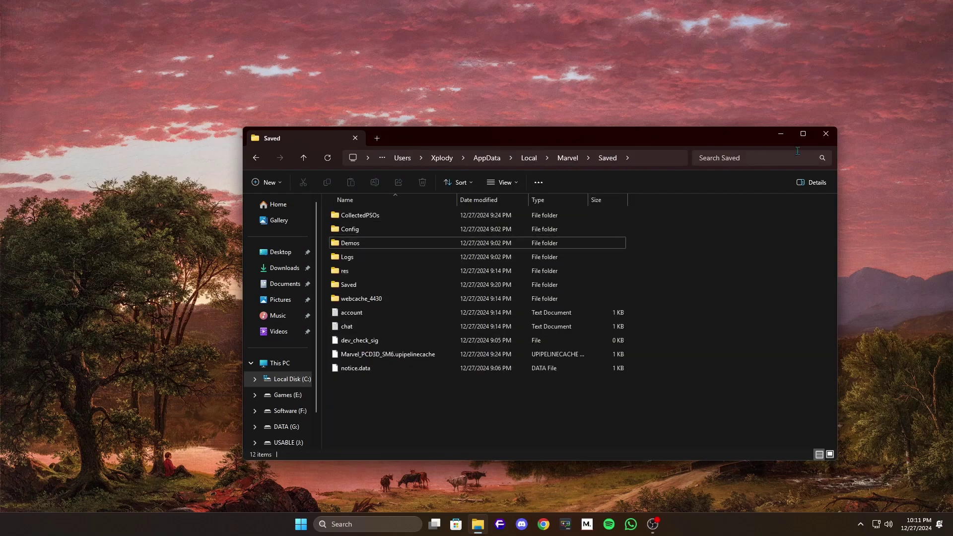
click(826, 135)
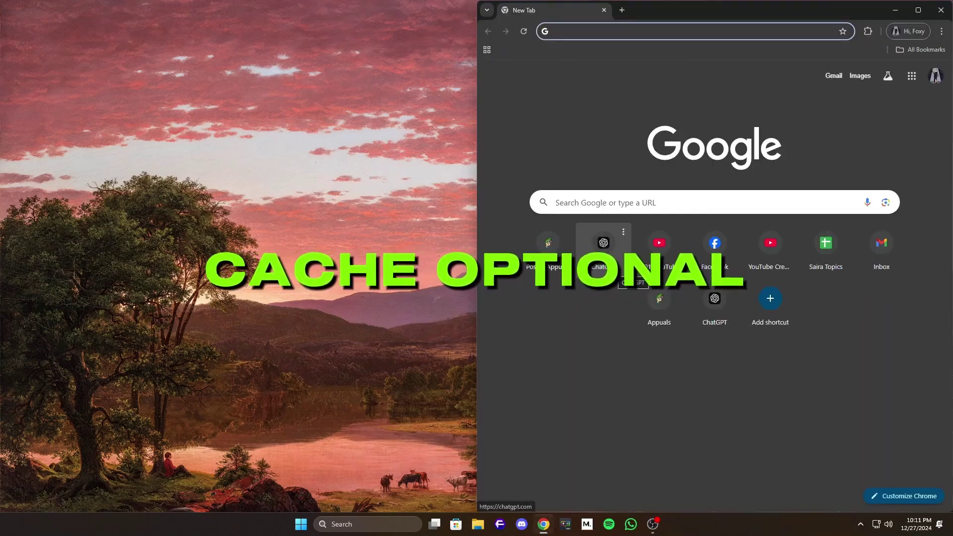
text(rammap)
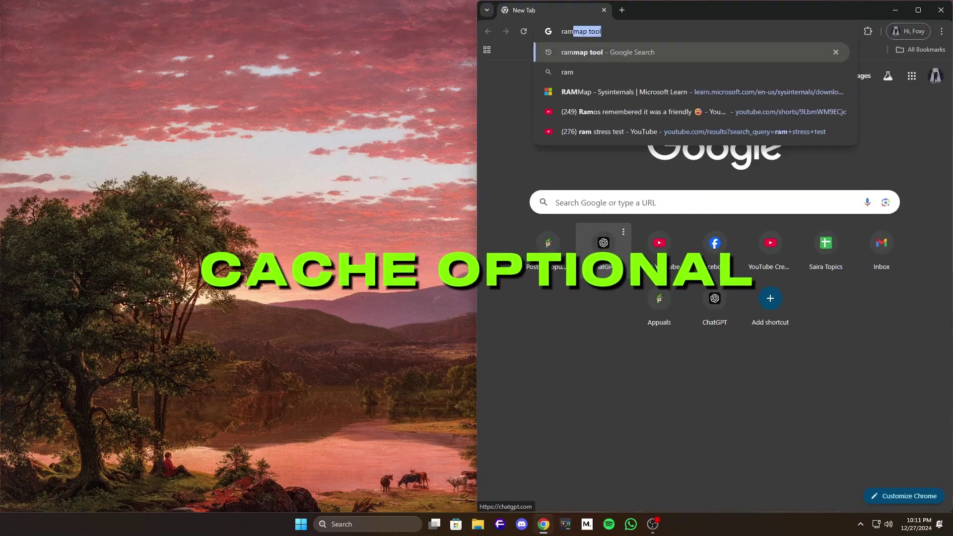
- Search Google for RAMMap, then run RAMMap.exe from its folder as administrator
key(Return)
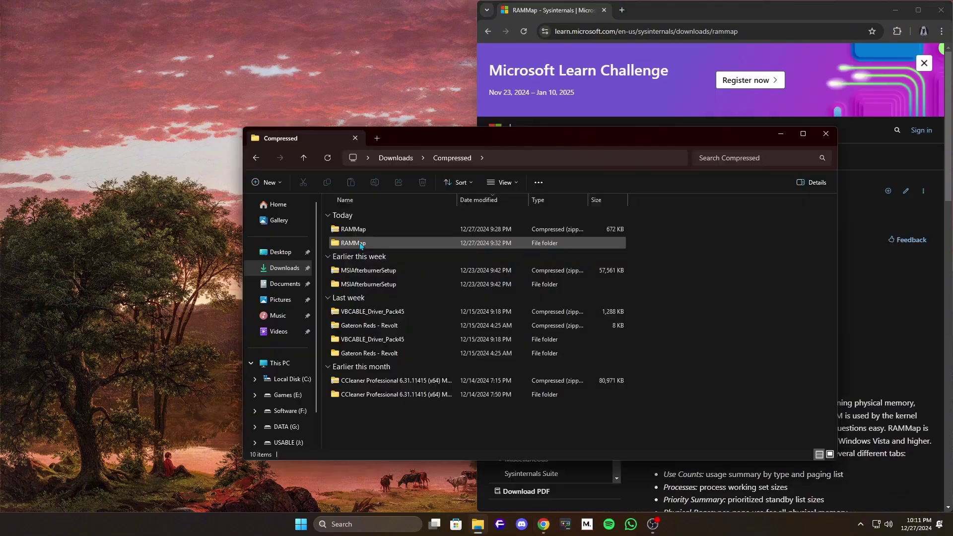
double_click(343, 243)
click(361, 231)
right_click(362, 231)
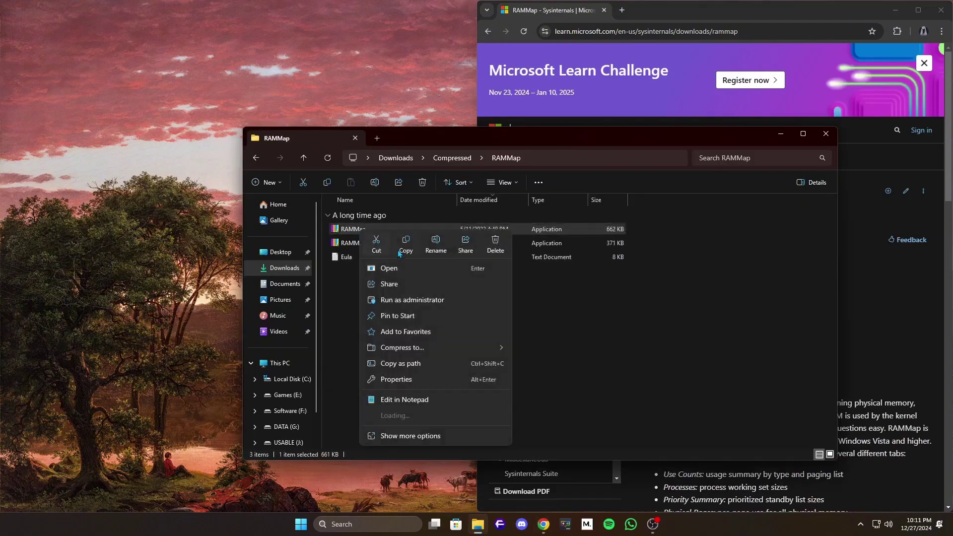
click(405, 299)
click(515, 403)
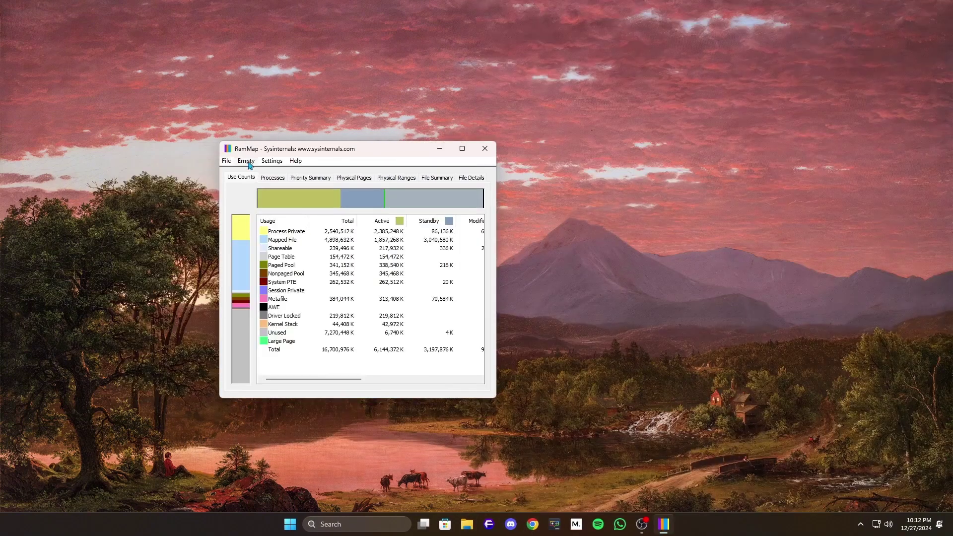
- Empty RAMMap's standby list, dropping Standby to about 62,764 K, then close RAMMap
click(246, 162)
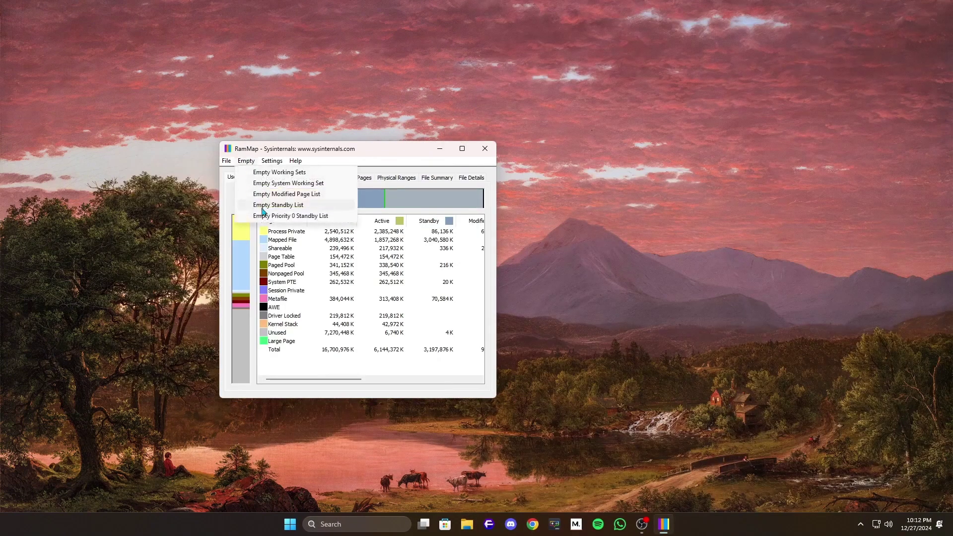
click(294, 206)
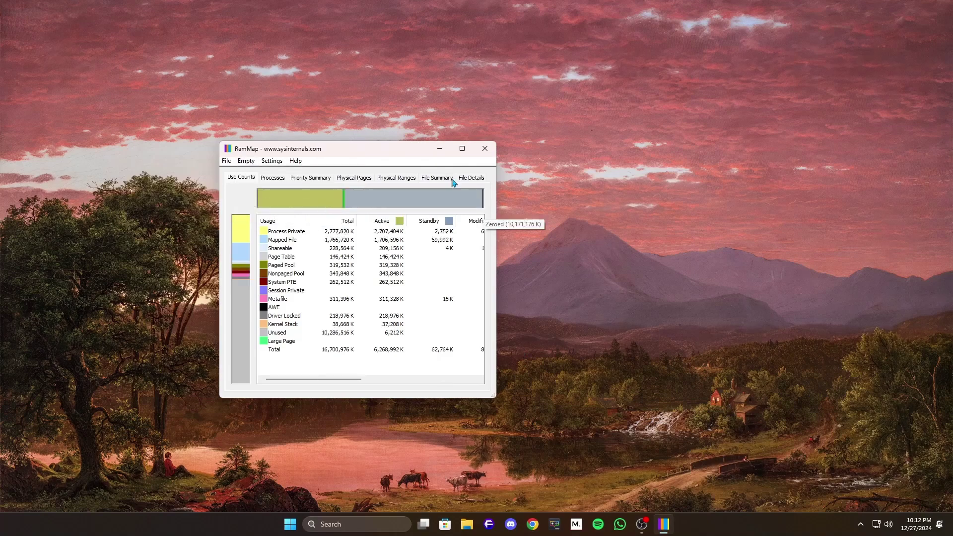
click(484, 149)
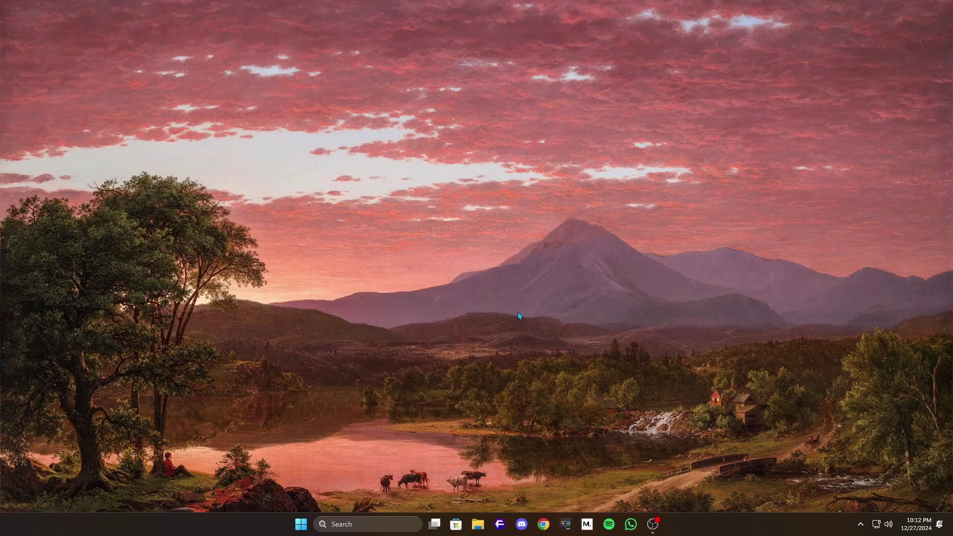
- Browse to Games (E:)\SteamLibrary\steamapps\common\MarvelRivals and bring up MarvelRivals_Launcher's context menu
click(478, 525)
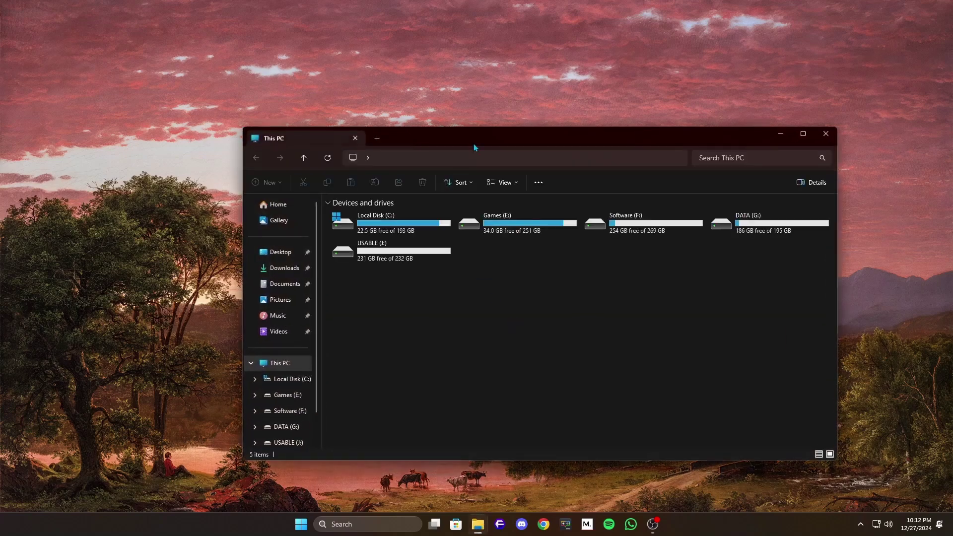
drag(480, 135, 425, 95)
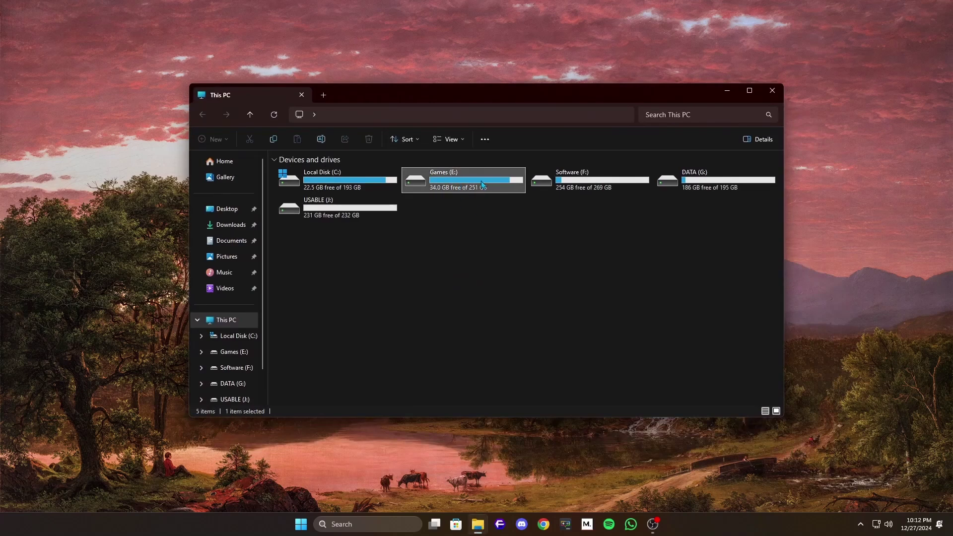
double_click(454, 184)
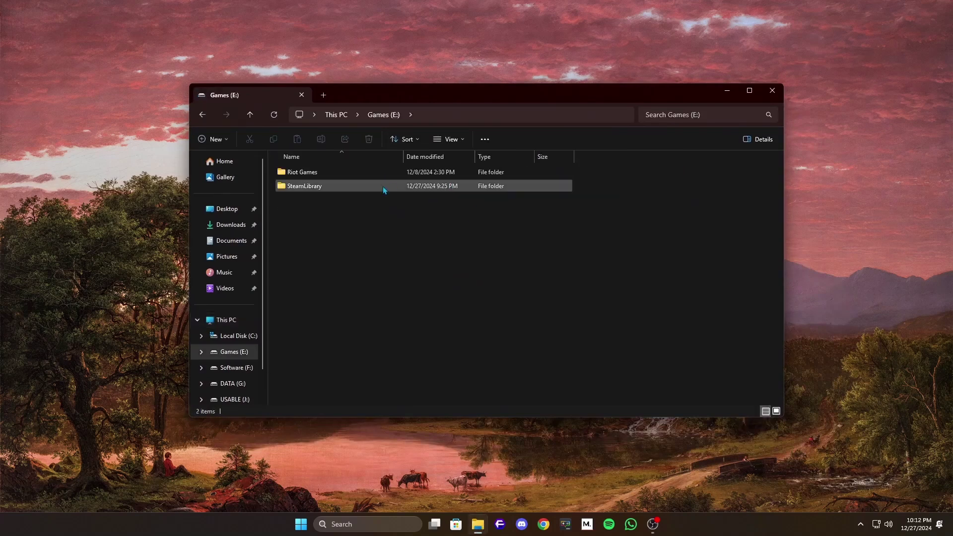
double_click(328, 192)
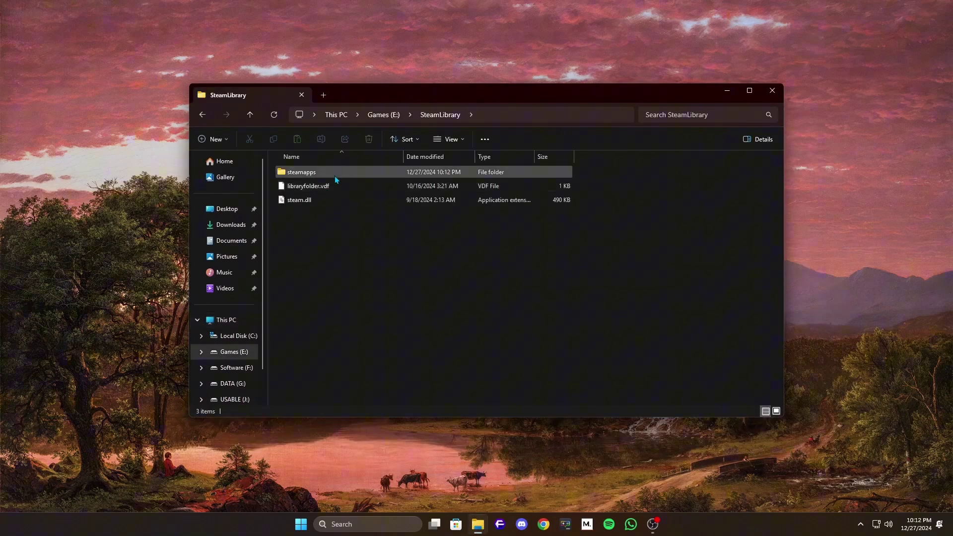
double_click(335, 177)
double_click(337, 177)
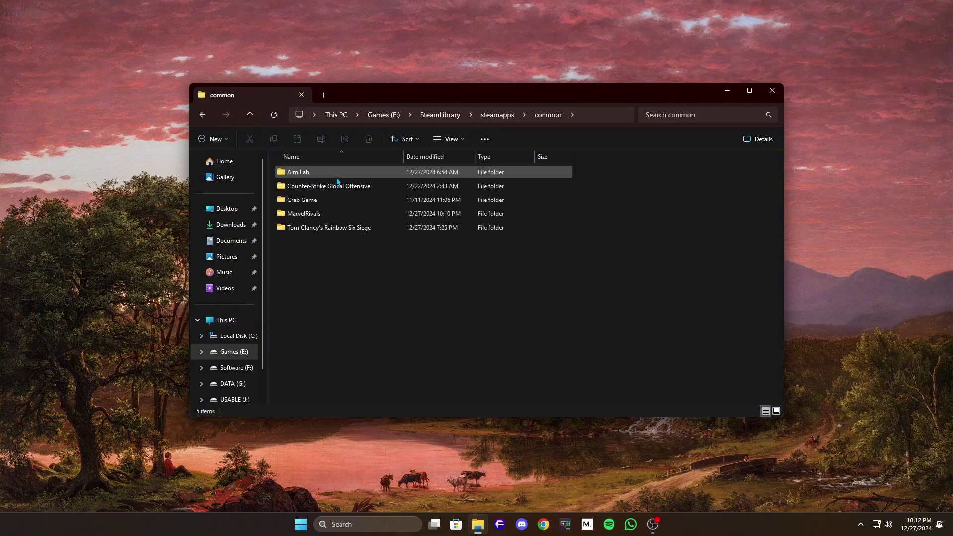
double_click(314, 214)
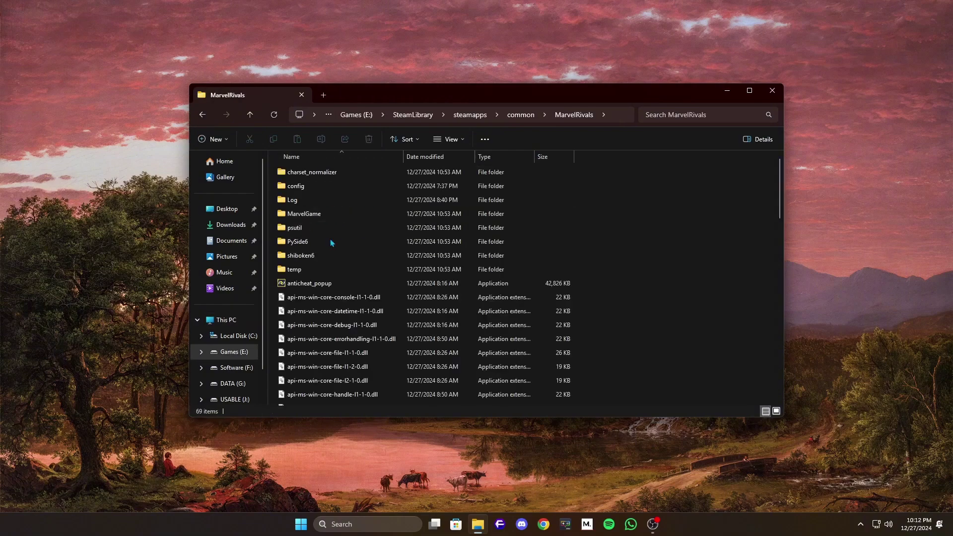
scroll(363, 289, down, 5)
scroll(364, 289, down, 10)
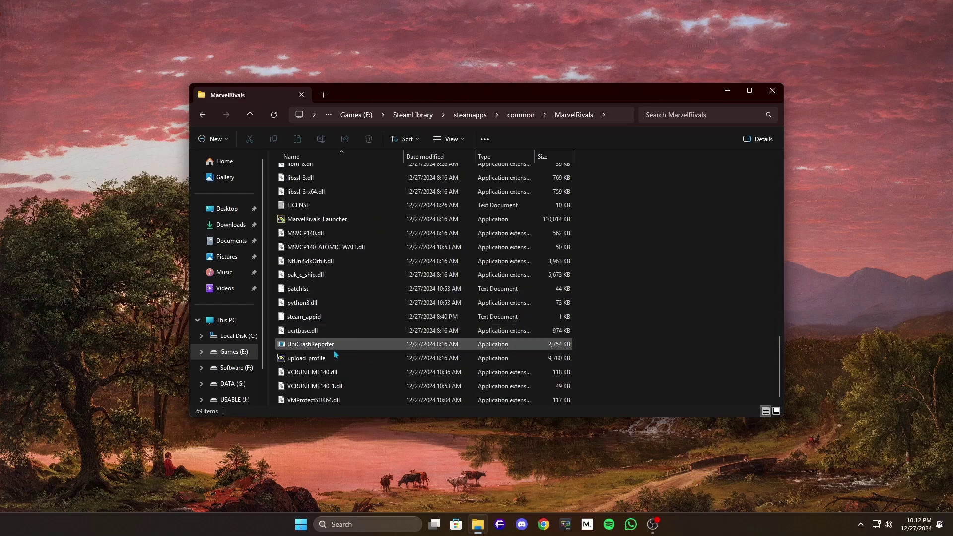
right_click(322, 361)
right_click(297, 218)
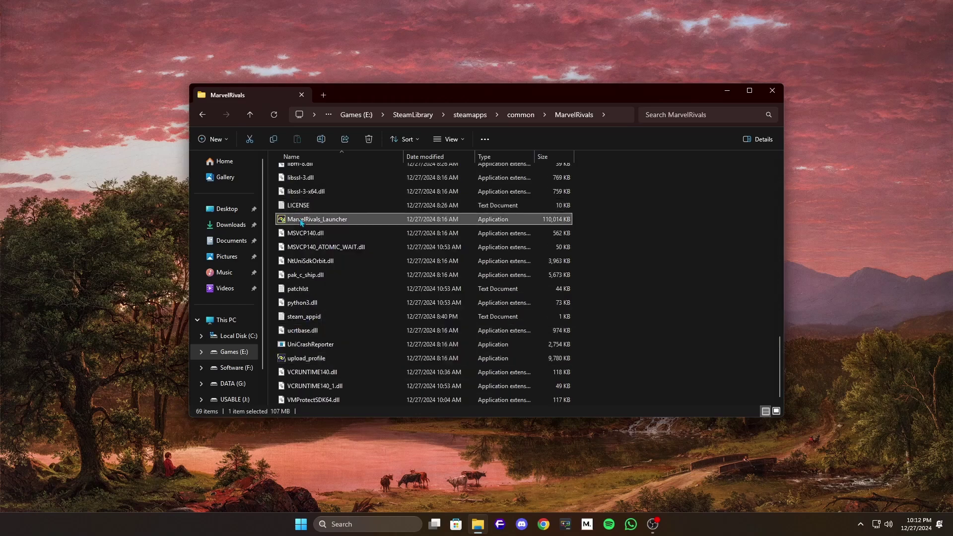
- Set MarvelRivals_Launcher to run in Windows 8 compatibility mode as administrator, then close Explorer
click(368, 371)
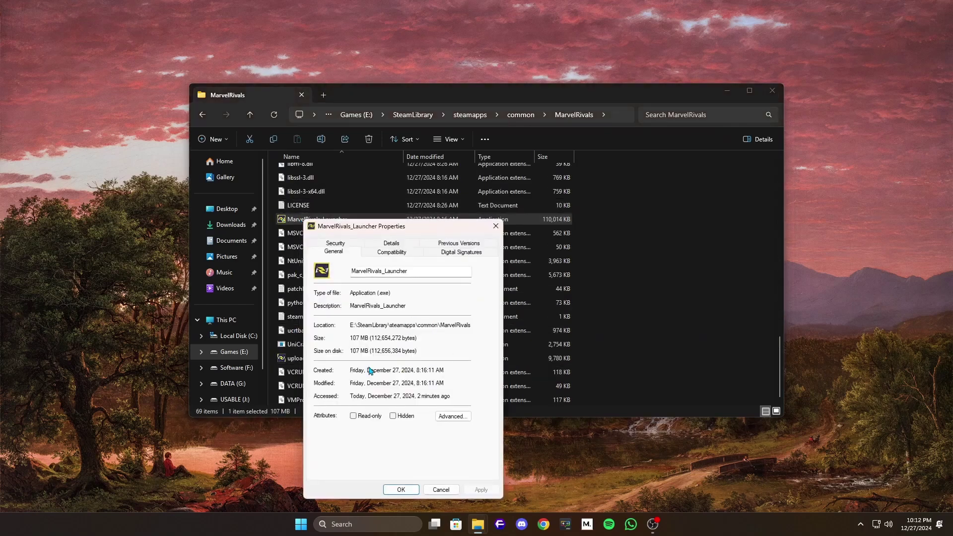
drag(404, 234, 564, 203)
click(553, 226)
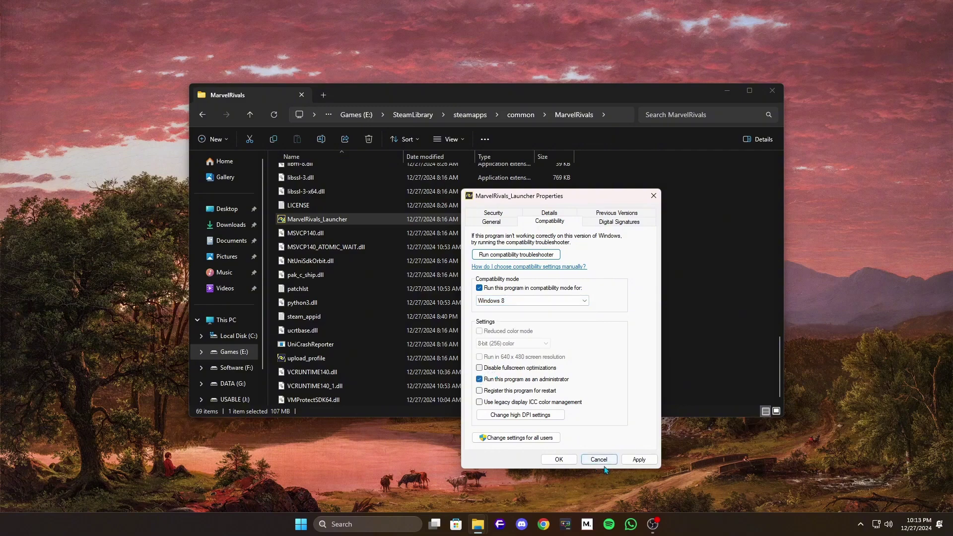
click(555, 461)
click(772, 88)
- Launch Steam from the Start menu search
right_click(402, 244)
key(super)
text(stera)
click(360, 252)
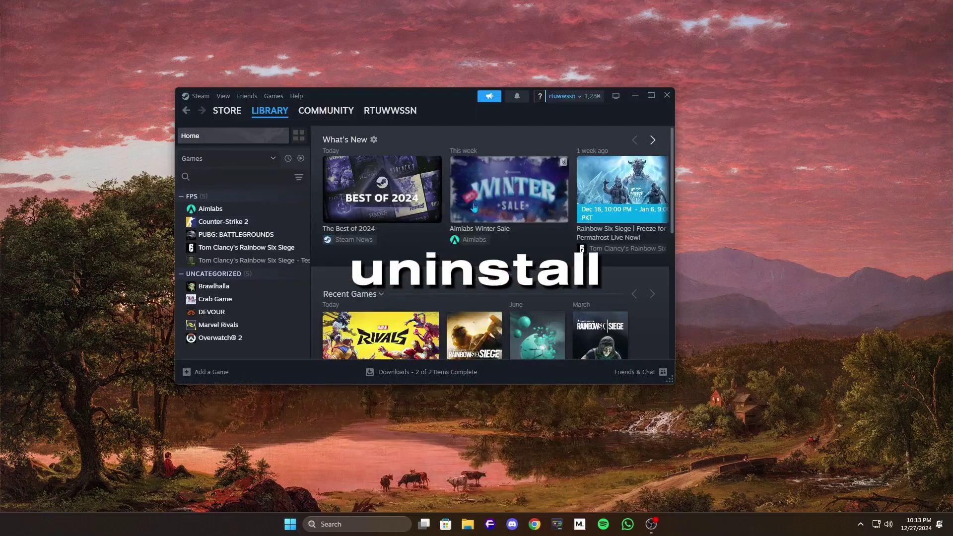
- Show and dismiss Marvel Rivals' options menu in Steam, then close Steam
right_click(221, 324)
mouse_move(246, 295)
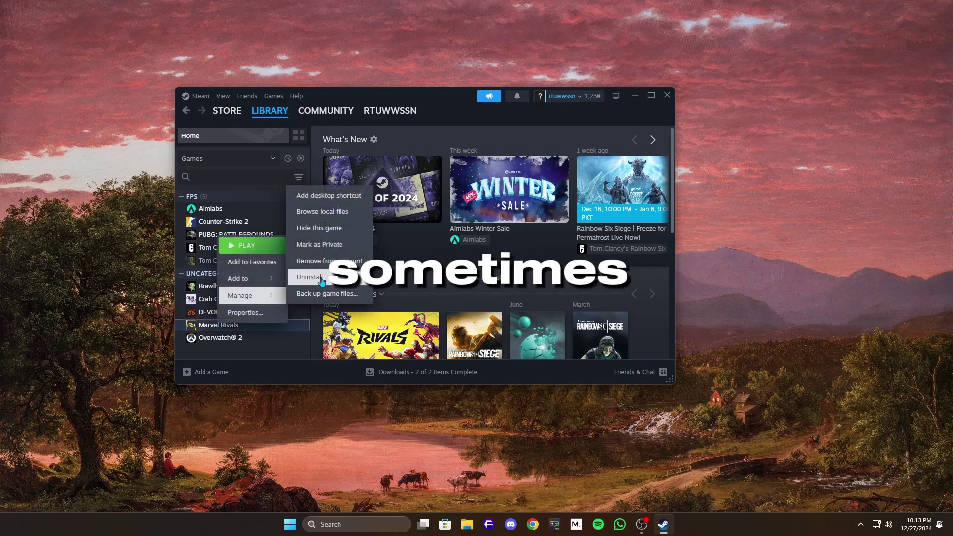
click(670, 104)
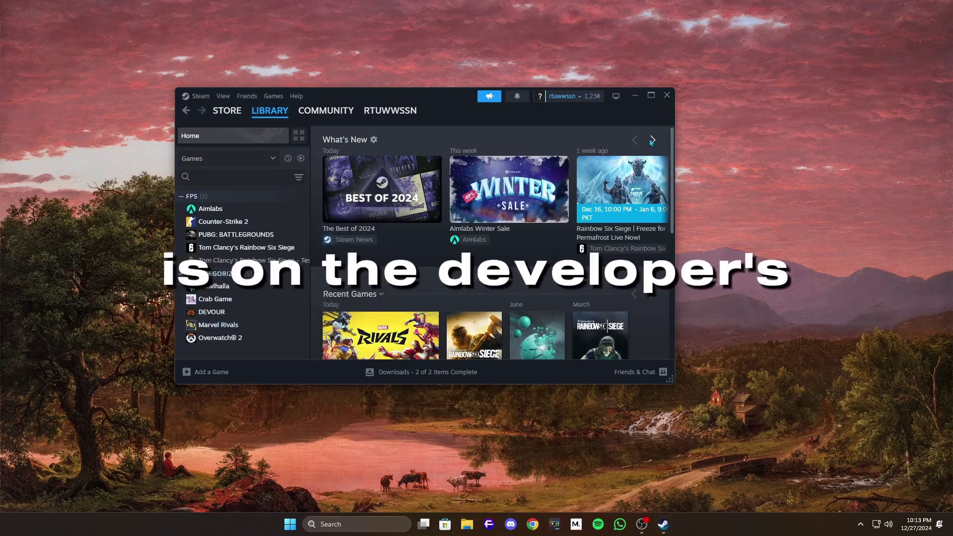
click(668, 95)
right_click(393, 204)
click(586, 316)
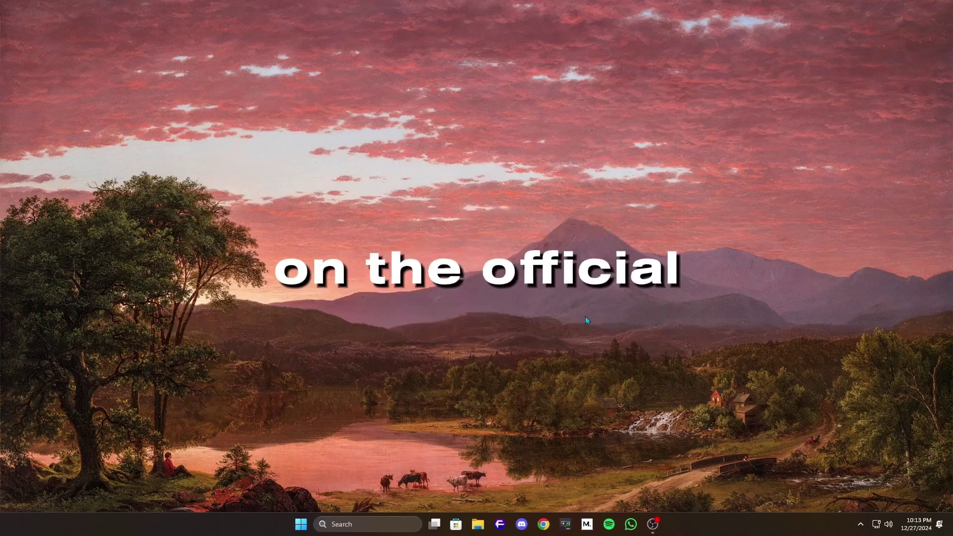